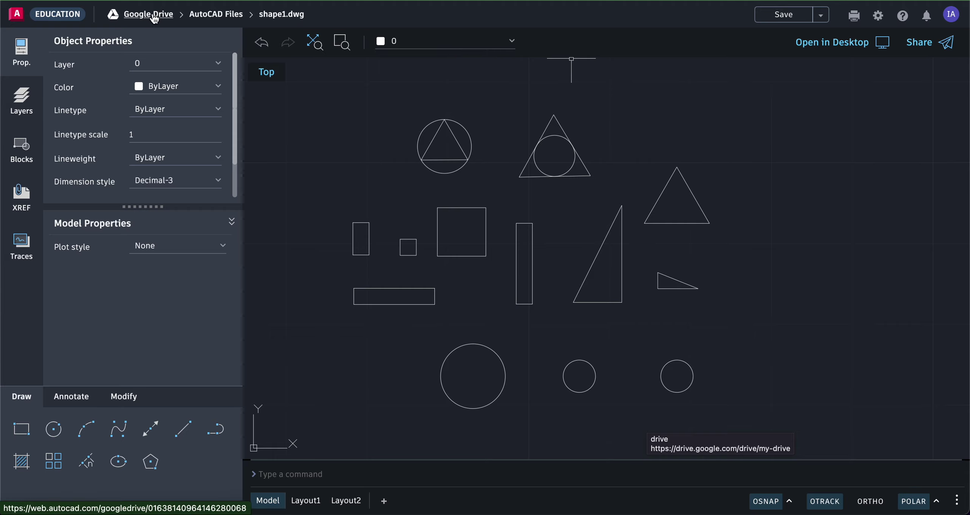
Return to the AutoCAD Files folder in Google Drive and create a new drawing.
left_click(208, 19)
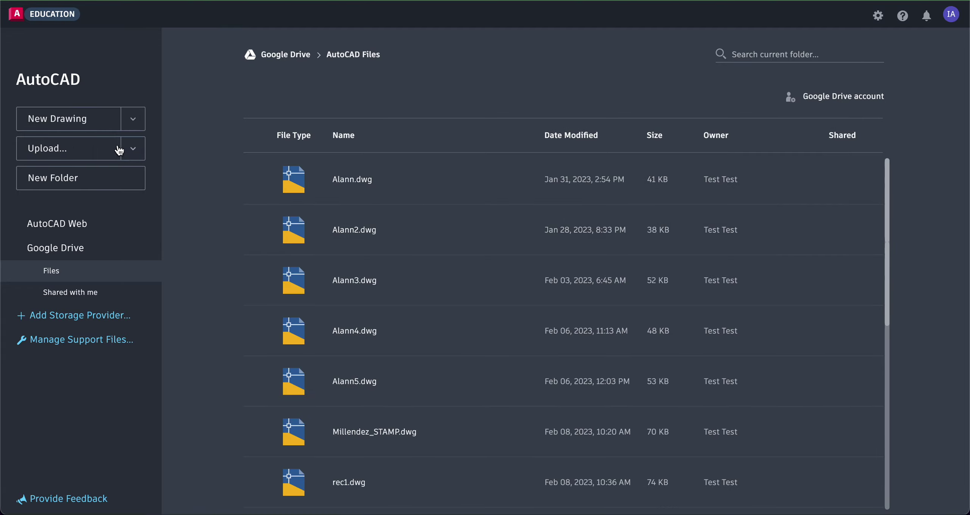
left_click(65, 127)
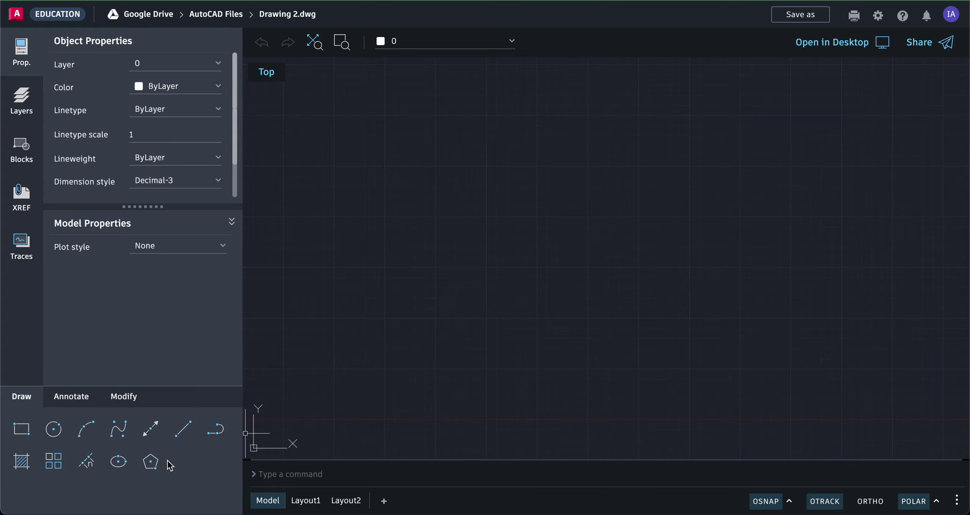
Draw a three-sided polygon inscribed in a circle, setting its center and radius freehand in the empty drawing.
left_click(152, 463)
left_click(153, 464)
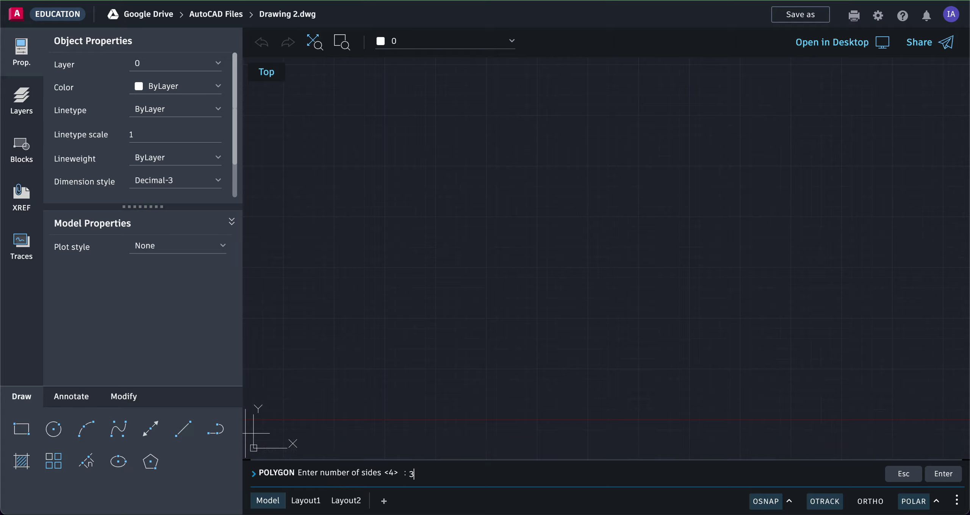
key("Return")
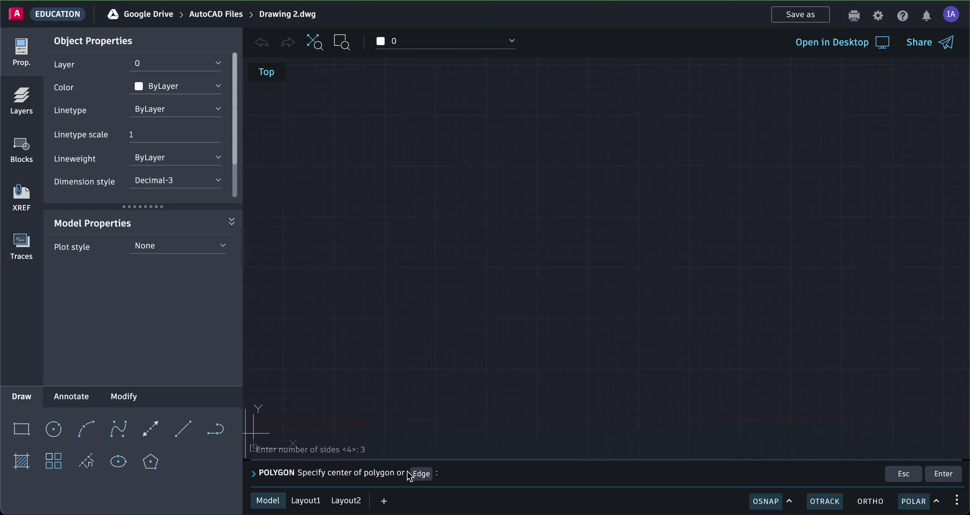
left_click(379, 223)
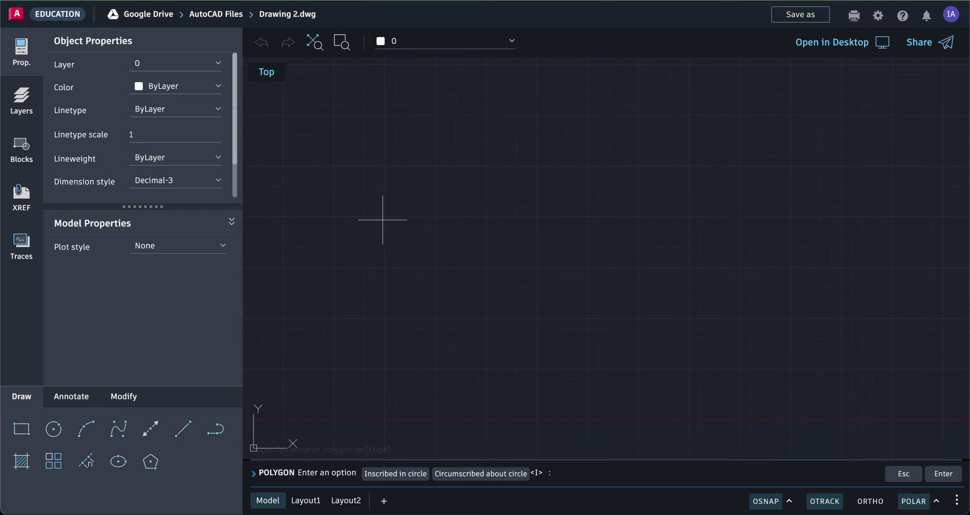
key("Return")
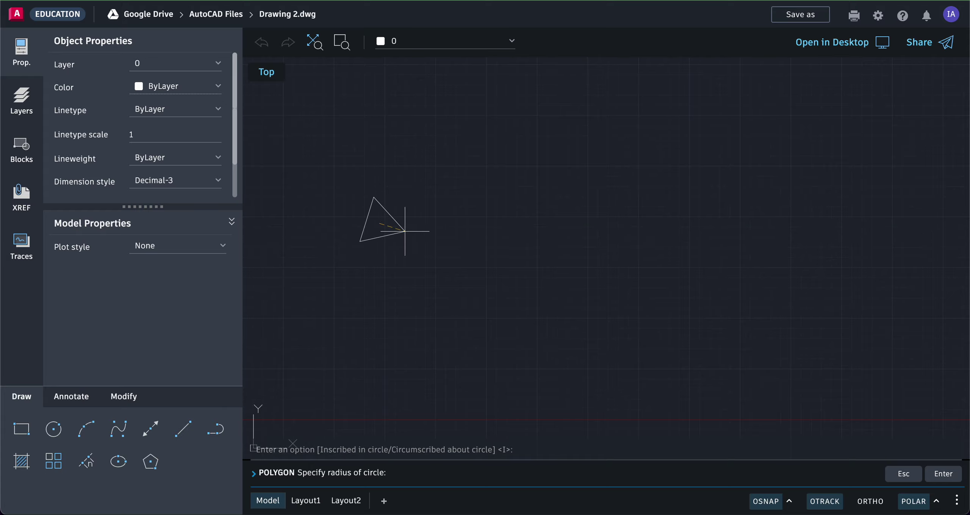
left_click(412, 231)
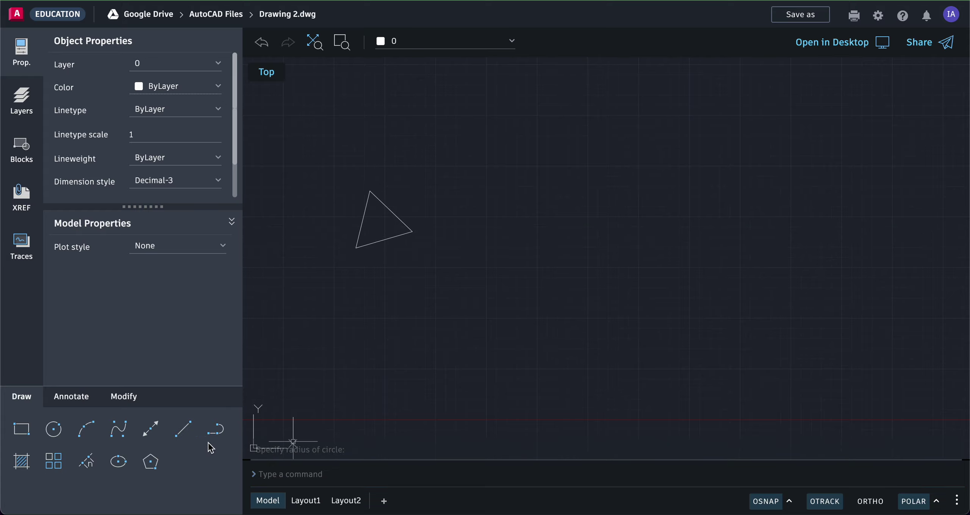
Draw a five-sided polygon beside the triangle, inscribed in a circle with a radius of about 35 at 0°.
left_click(156, 464)
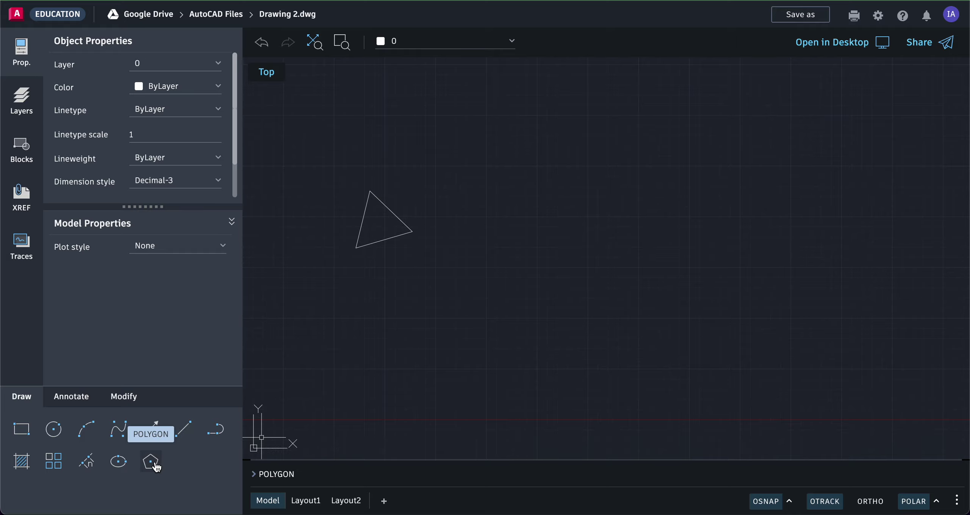
left_click(156, 465)
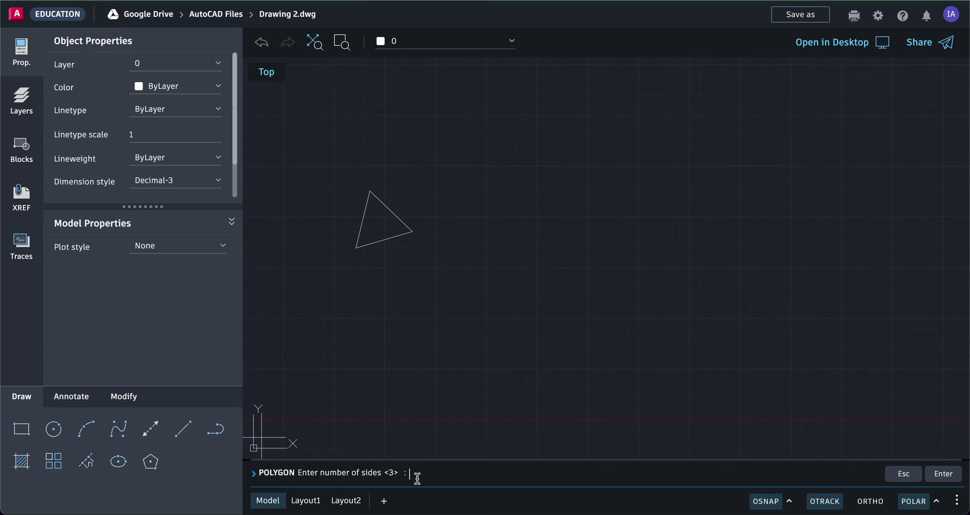
key("Return")
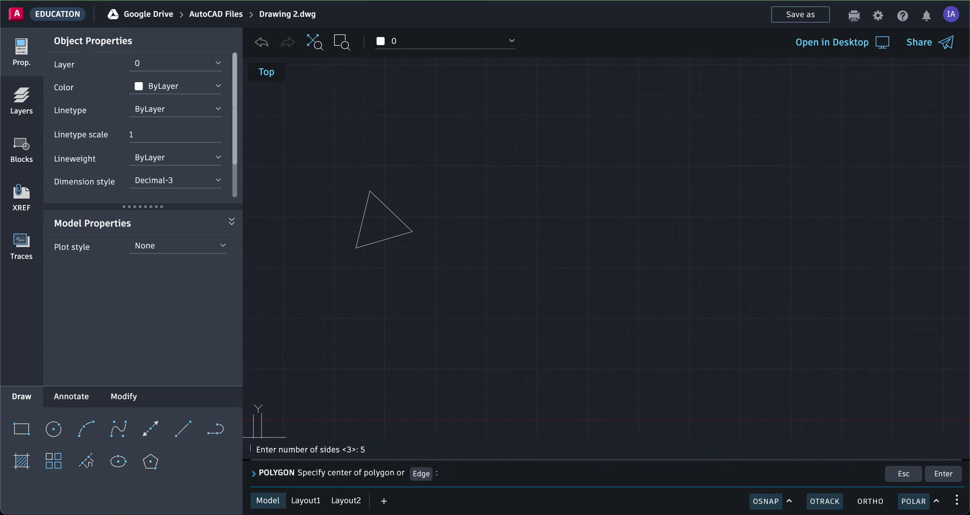
left_click(489, 224)
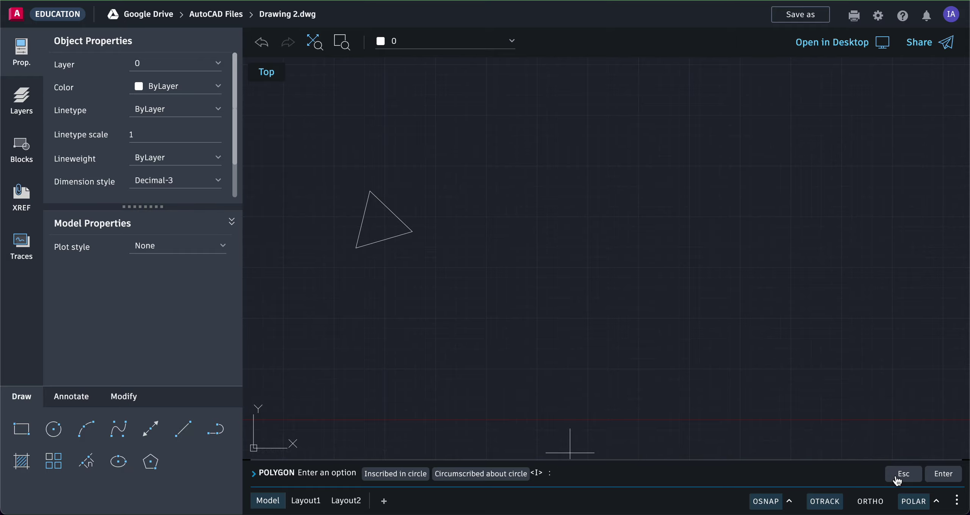
left_click(943, 474)
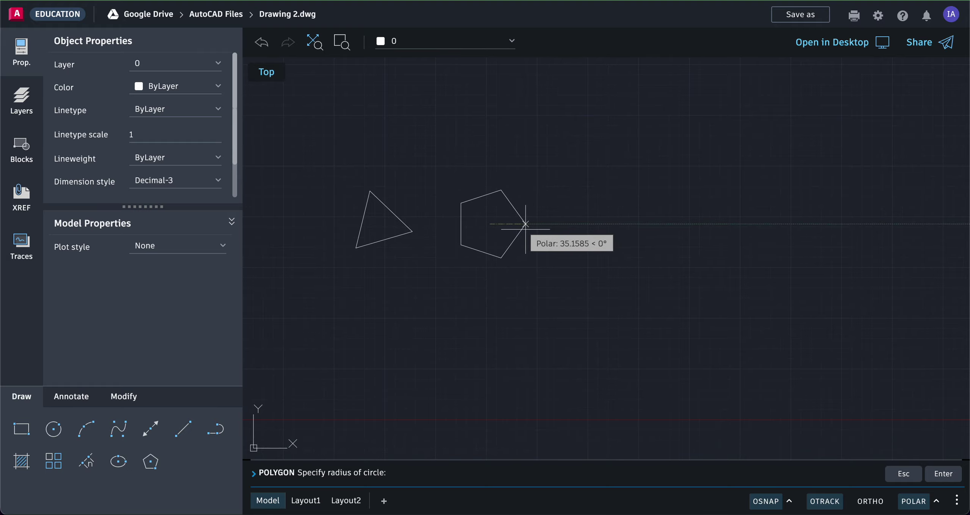
left_click(525, 224)
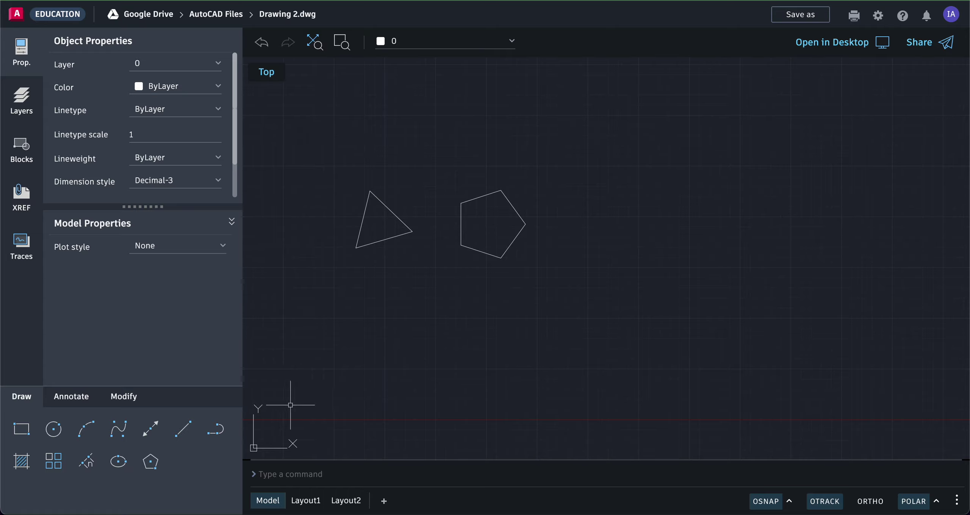
Draw a three-sided polygon by the Edge option below the first triangle, with a horizontal edge length of 3.
left_click(158, 460)
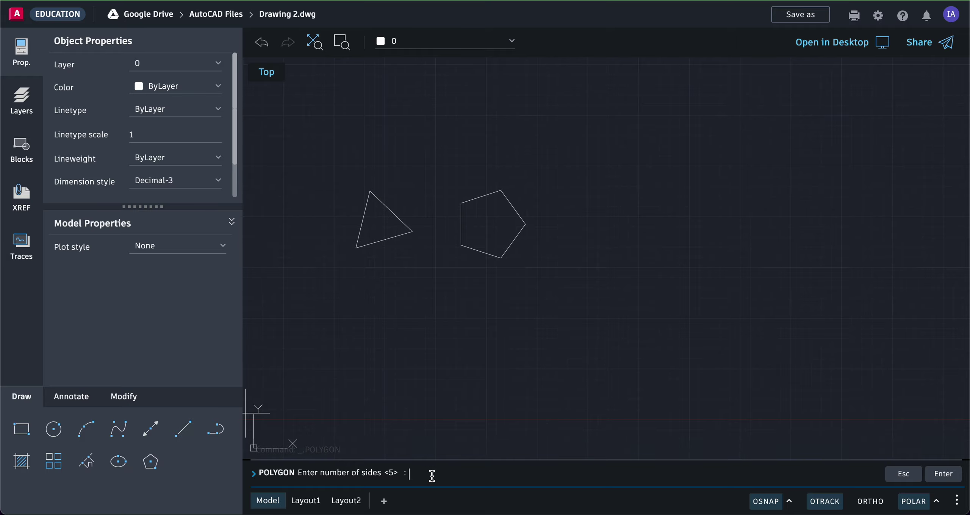
type("3")
key("Return")
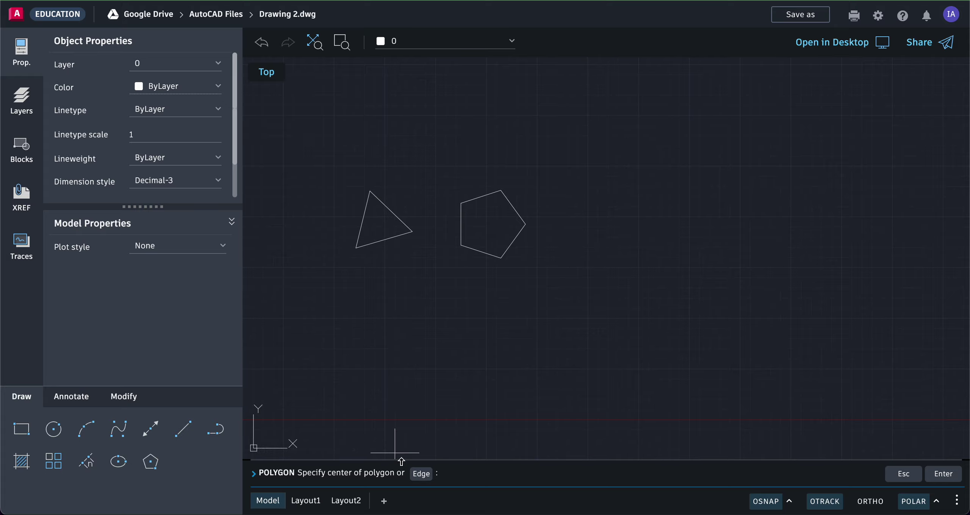
left_click(421, 474)
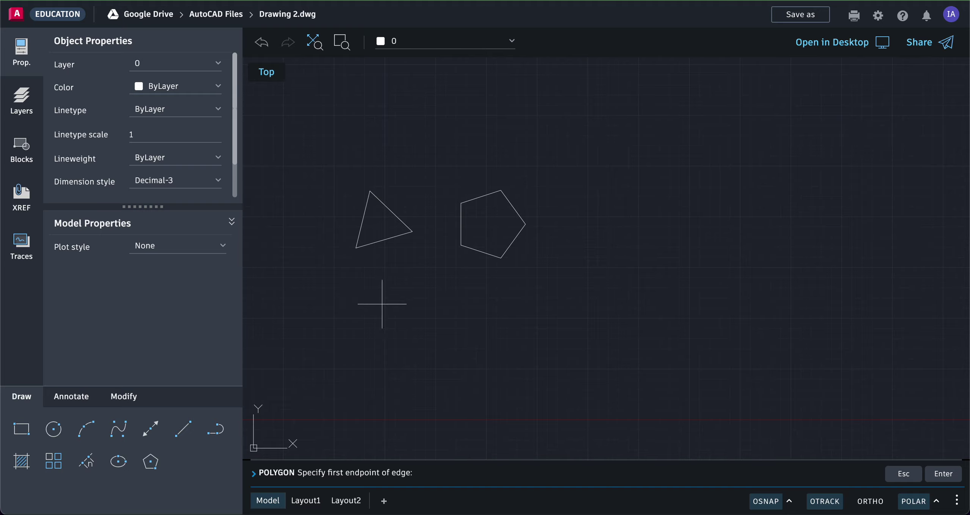
left_click(368, 334)
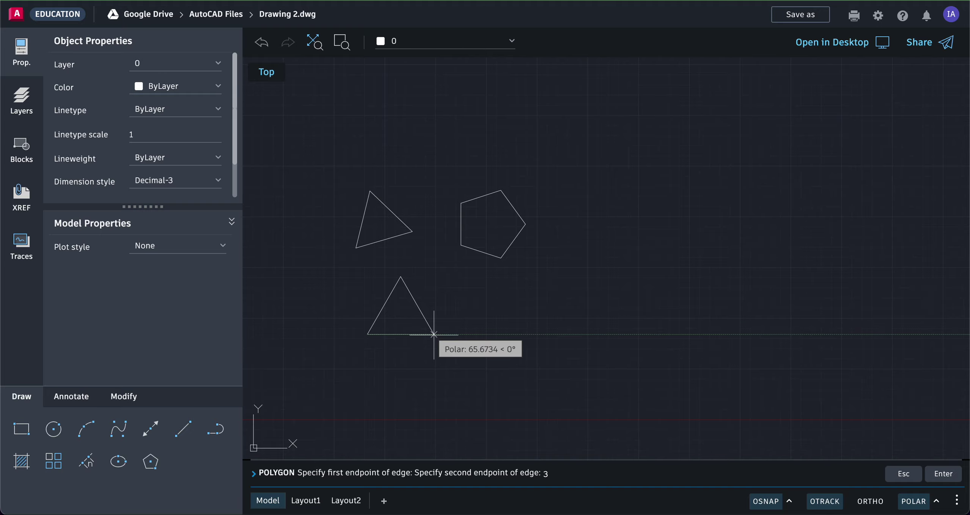
type("3")
key("Return")
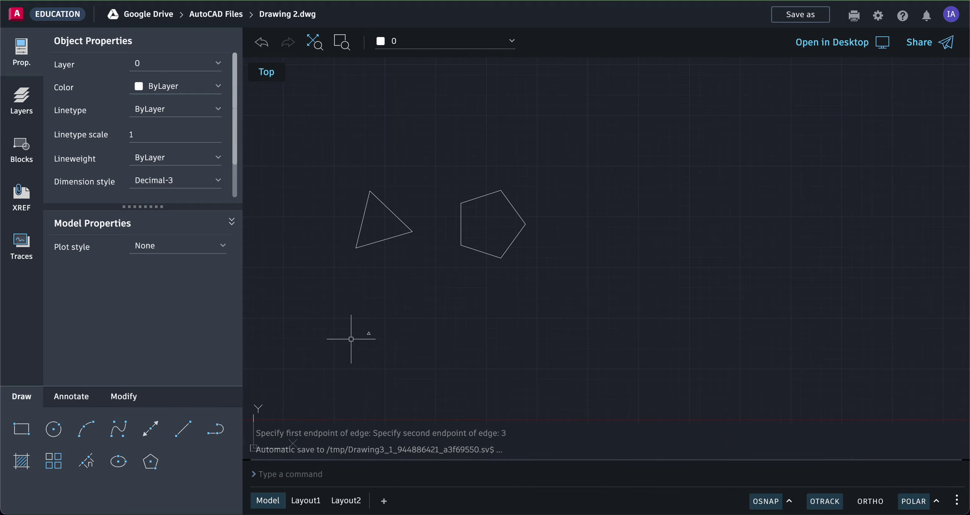
Draw another three-sided polygon by its edge just beside the tiny triangle, with a horizontal edge length of 10.
scroll(359, 337, "down", 3)
scroll(360, 335, "up", 6)
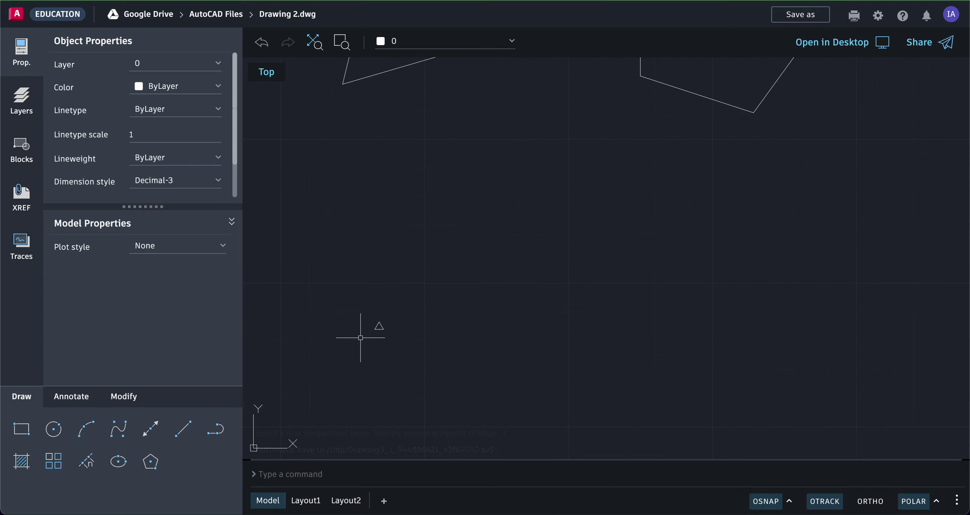
scroll(368, 331, "down", 5)
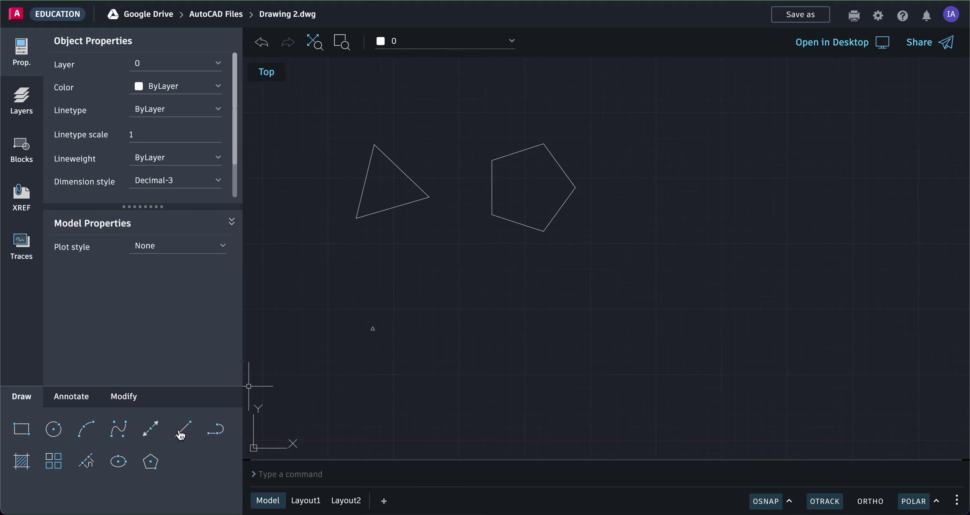
left_click(152, 460)
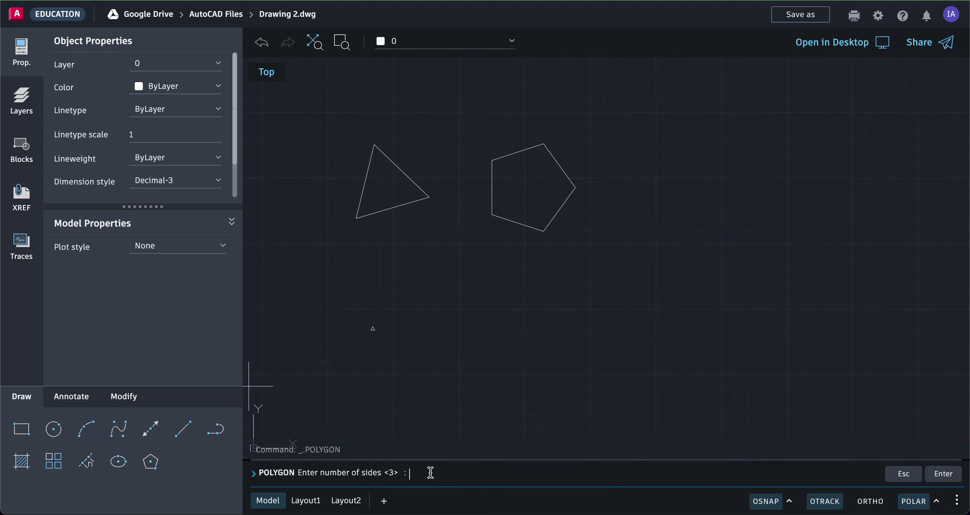
type("3")
key("Return")
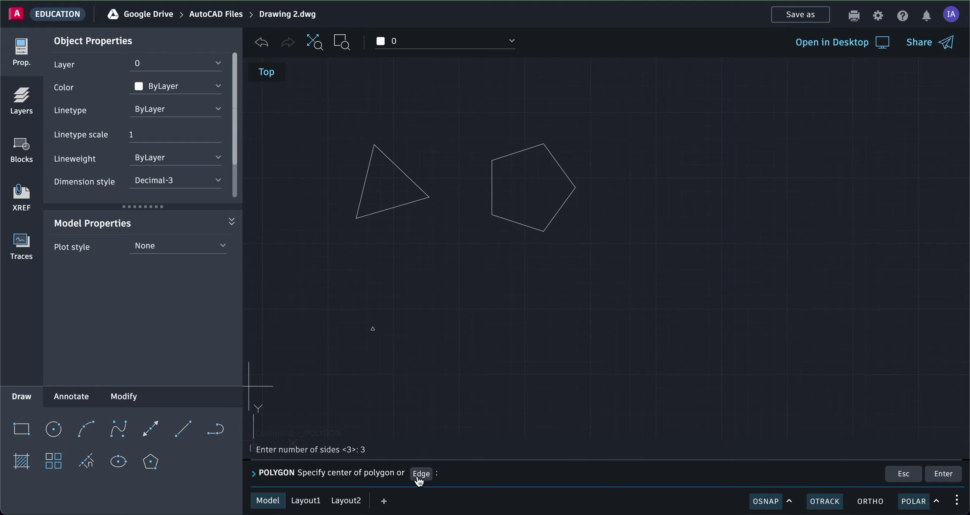
left_click(420, 474)
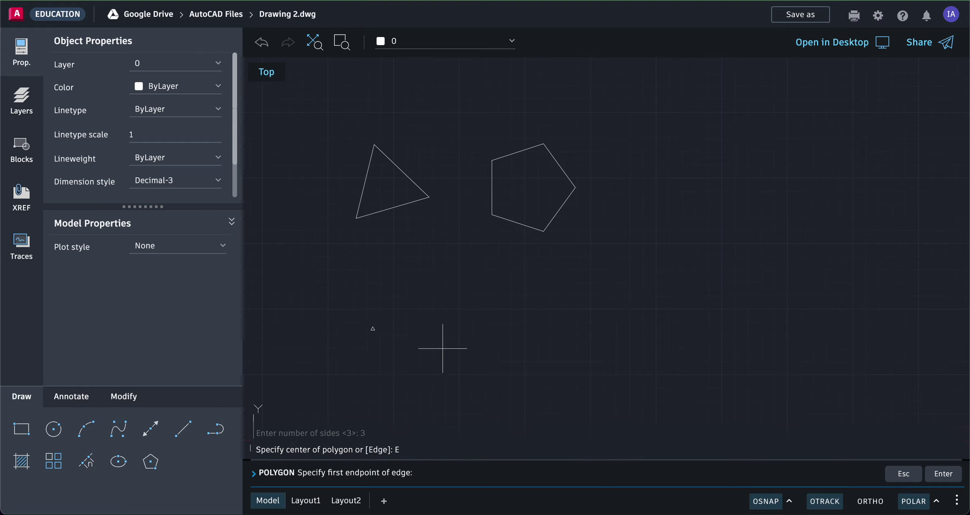
left_click(411, 337)
type("10")
key("Return")
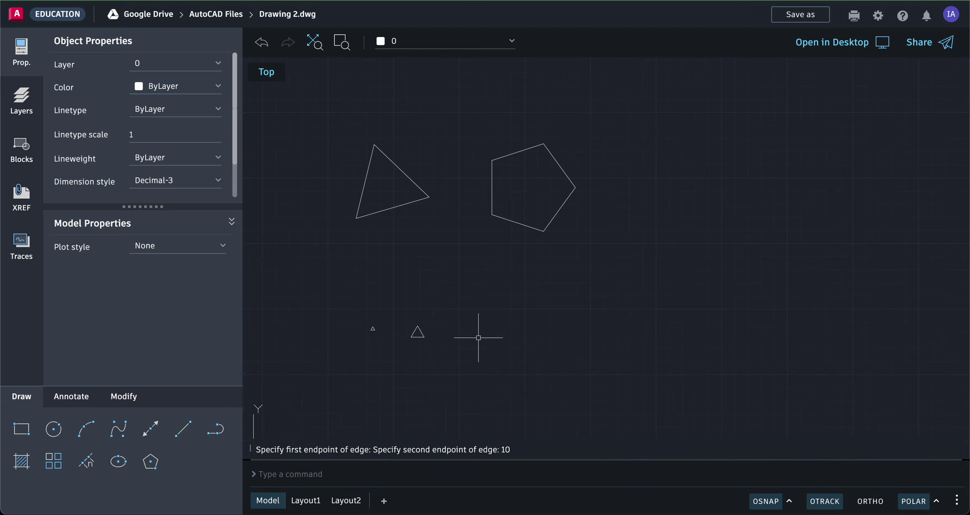
Add a third edge-defined triangle to the row of small triangles, with a horizontal edge length of 30.
left_click(150, 462)
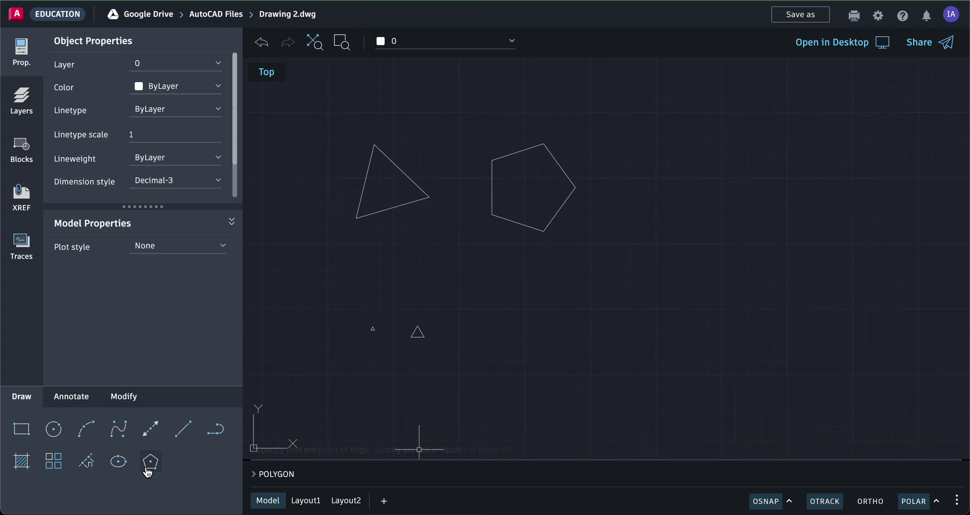
type("3")
key("Return")
left_click(422, 474)
left_click(469, 352)
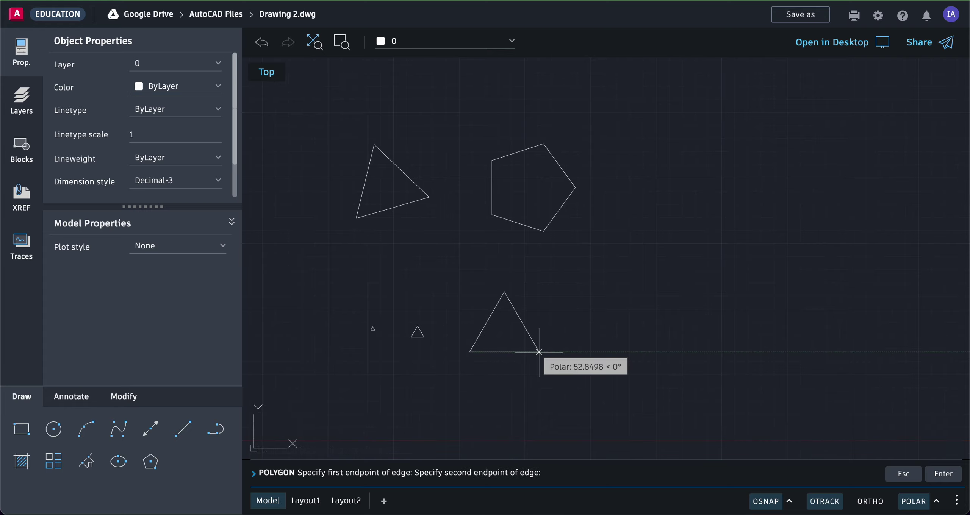
type("30")
key("Return")
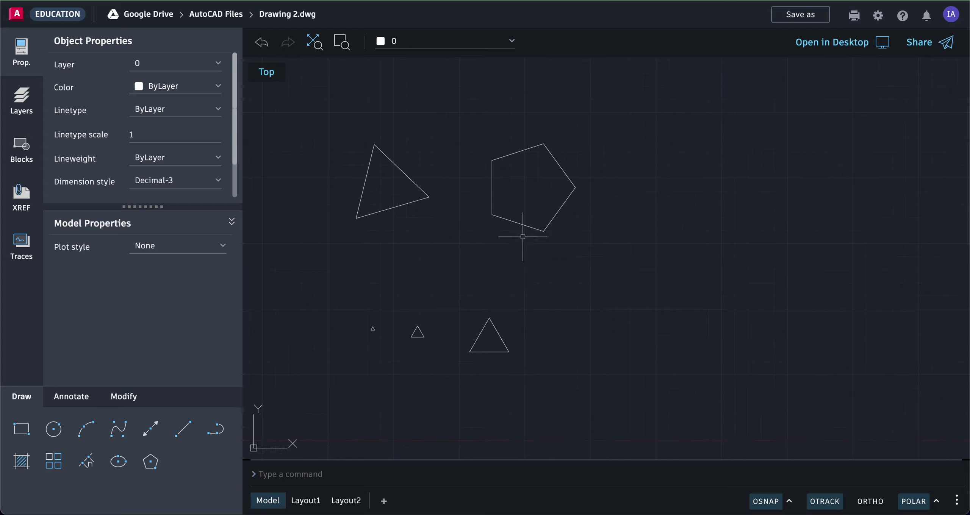
Draw a five-sided polygon by its edge beside the row of small triangles, with a horizontal edge length of 50.
left_click(151, 462)
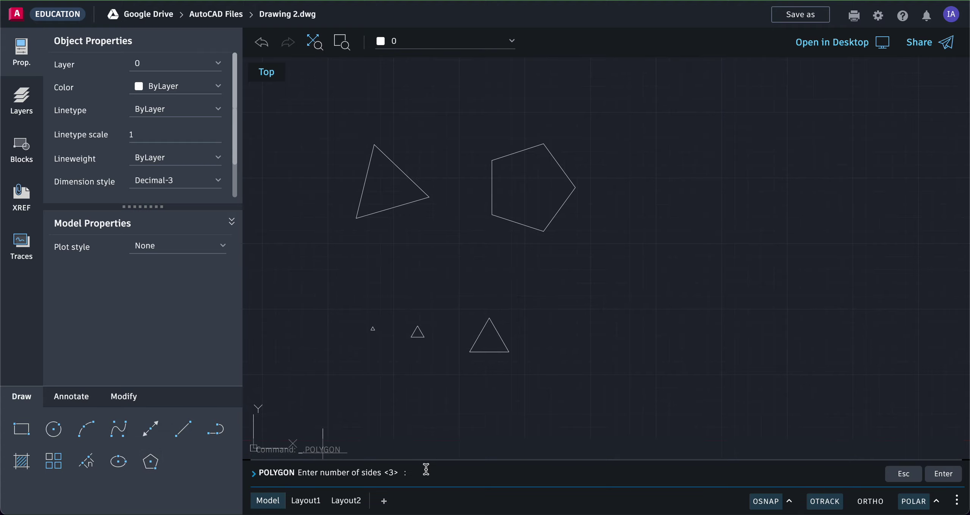
key("Return")
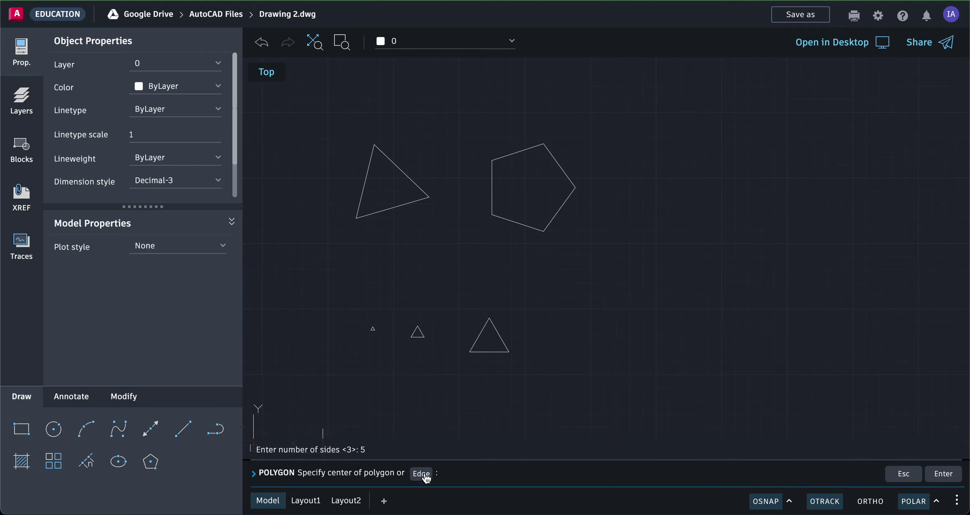
left_click(421, 477)
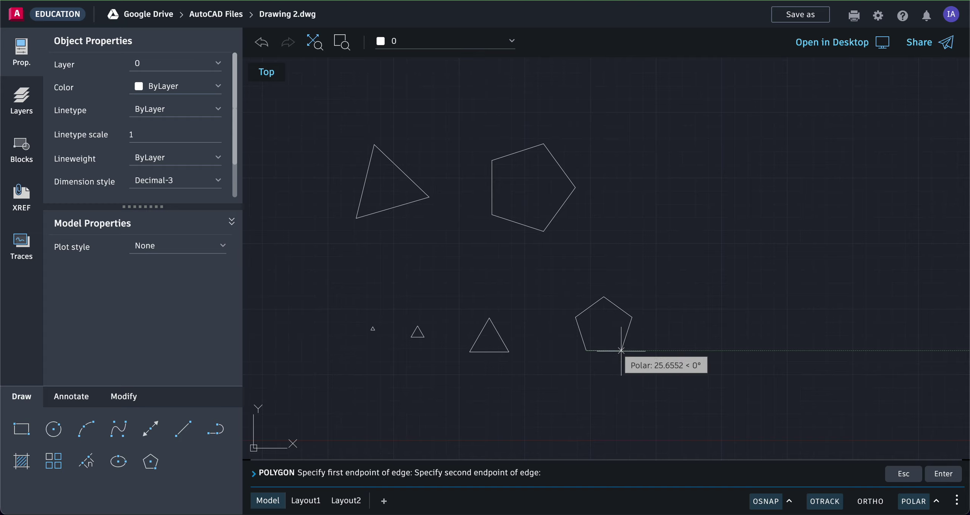
type("50")
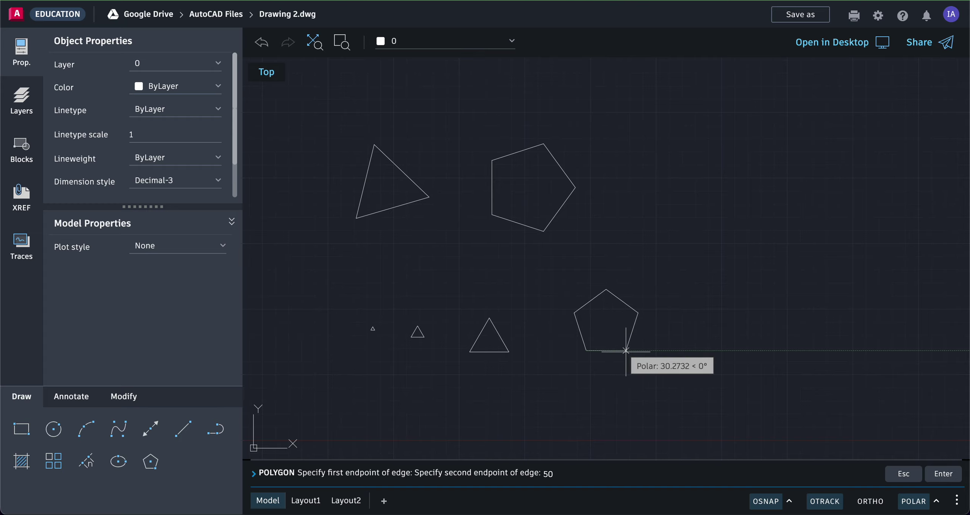
key("Return")
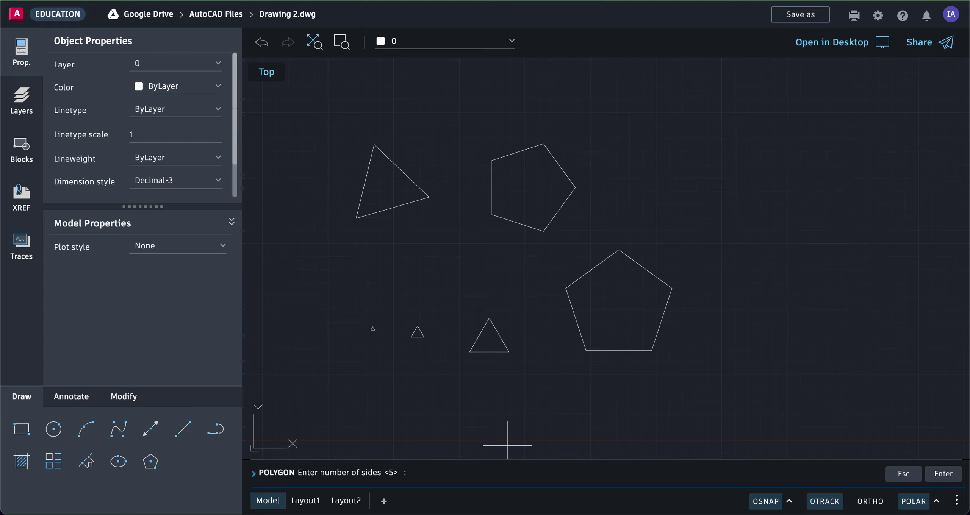
Draw a six-sided polygon by the Edge option, with a horizontal base edge, above and beyond the edge-defined pentagon.
key("Return")
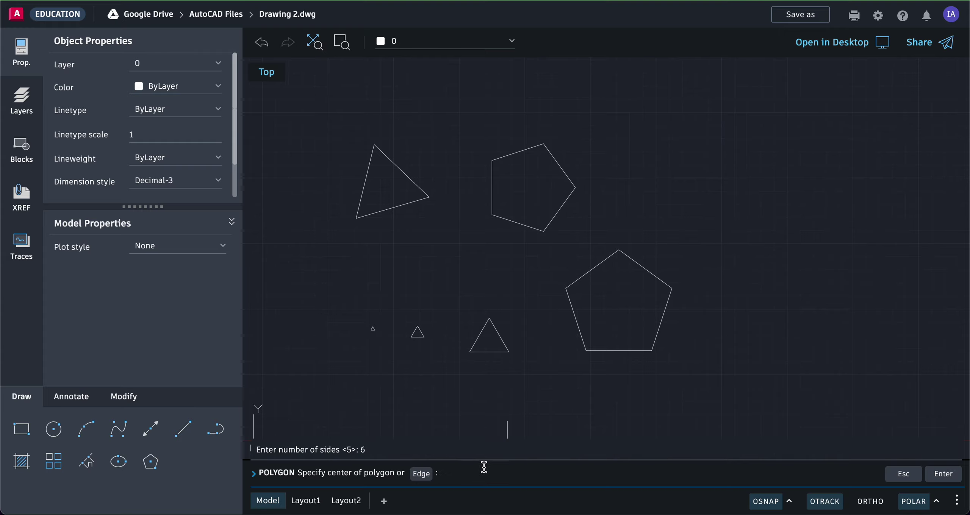
left_click(430, 476)
left_click(700, 203)
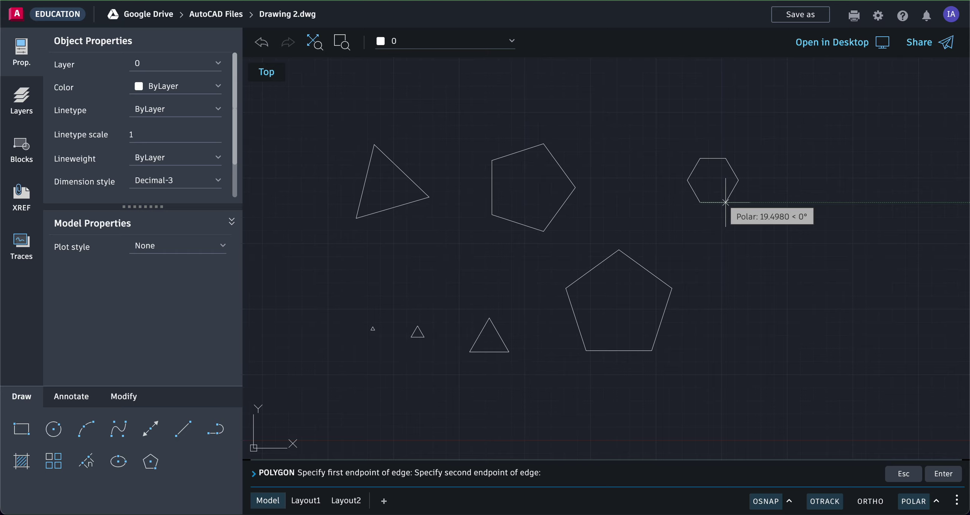
key("Return")
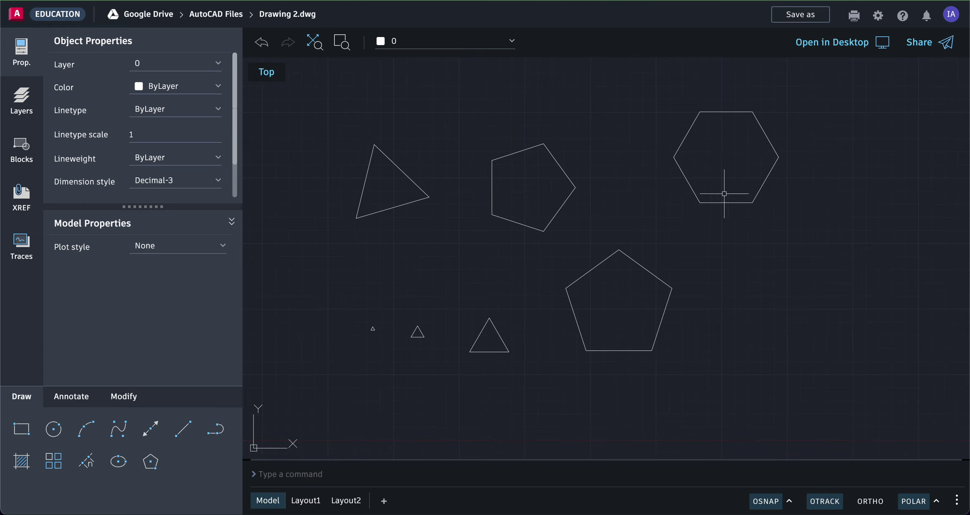
Draw an eight-sided polygon by its edge below the hexagon, with a horizontal edge length of 35.
left_click(151, 461)
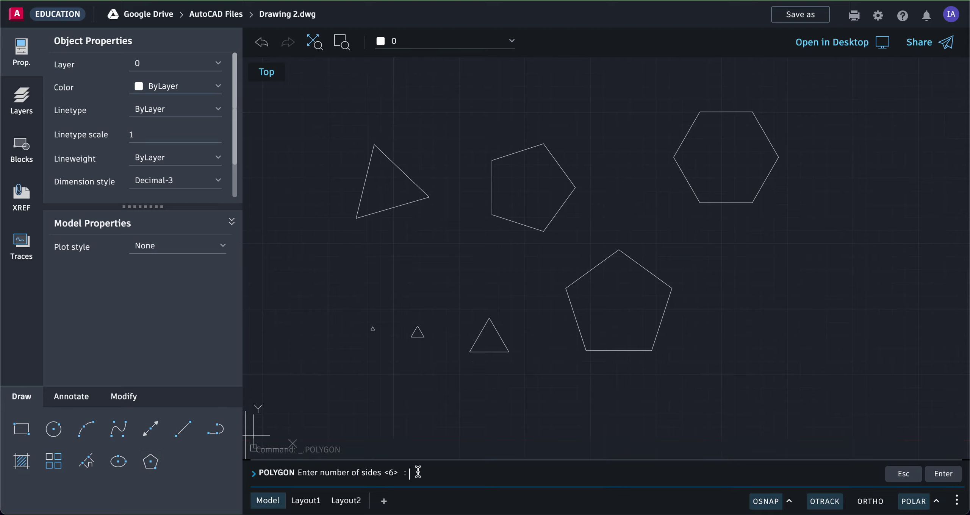
type("8")
key("Return")
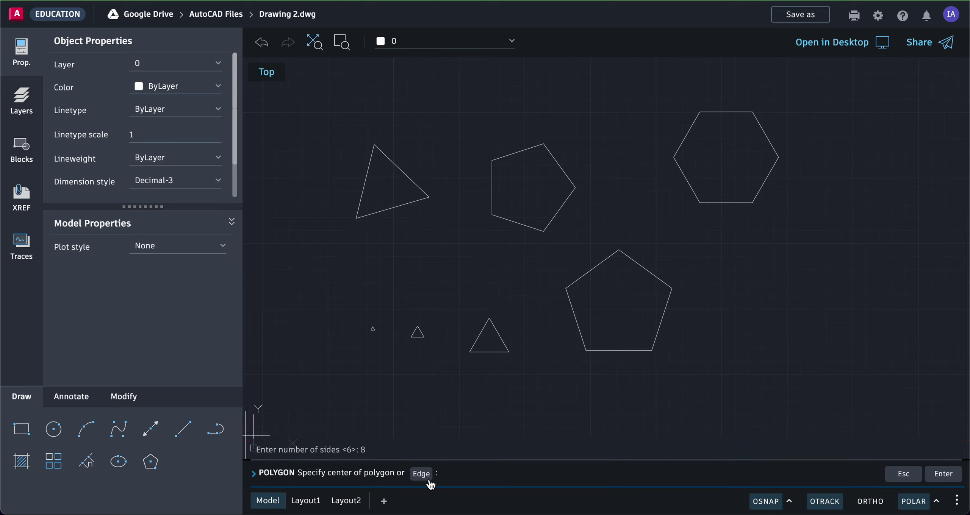
left_click(424, 474)
left_click(727, 359)
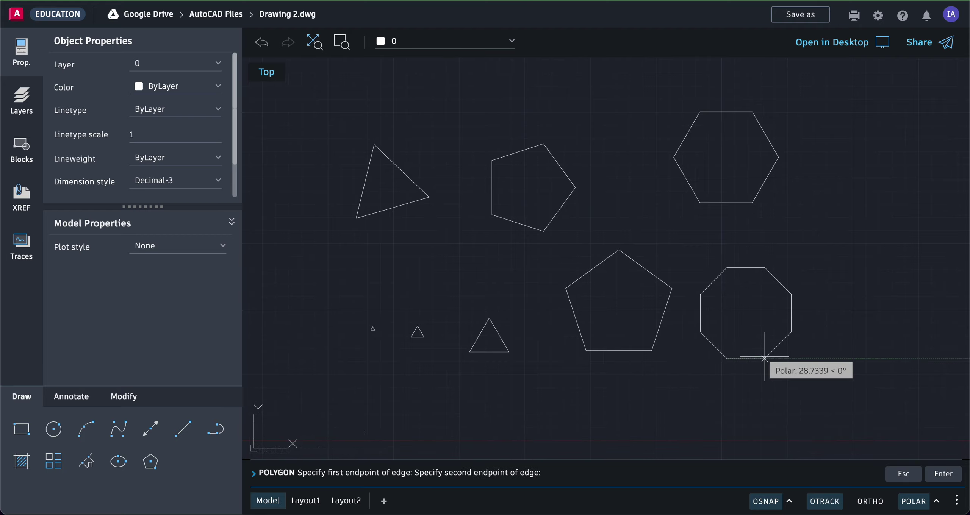
type("35")
key("Return")
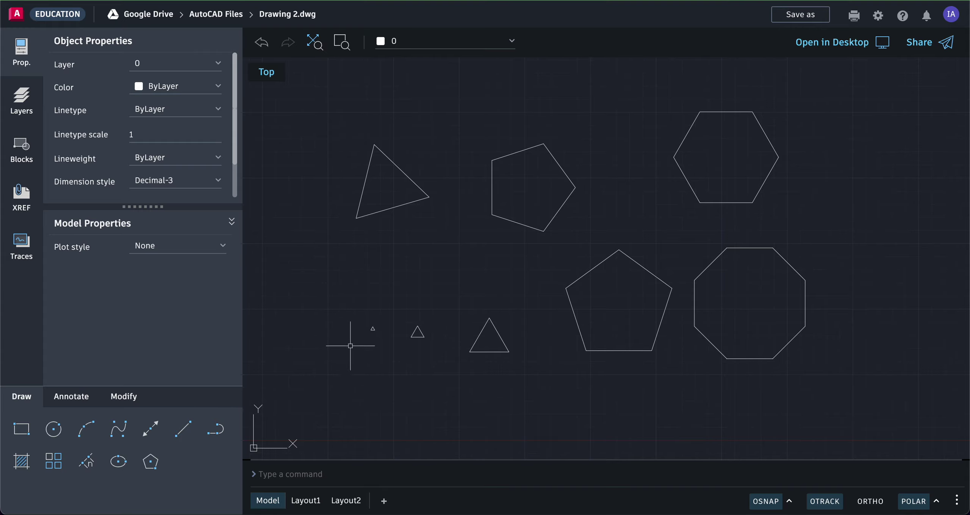
left_click(215, 429)
left_click(150, 461)
key("Escape")
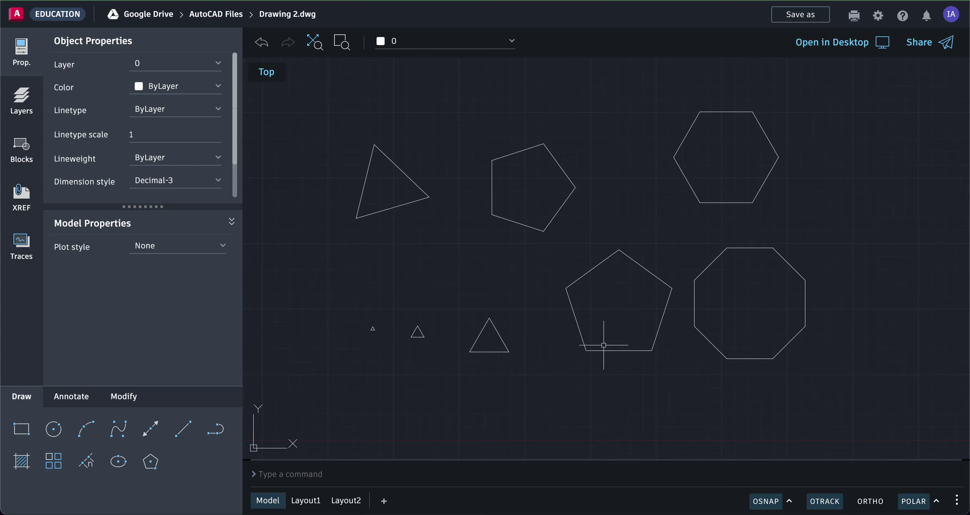